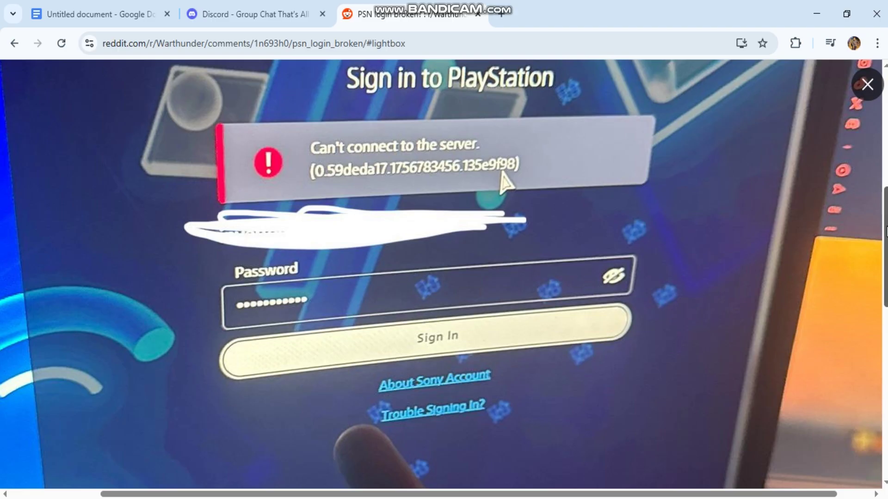
Switch to the PSN login fix guide in Google Docs and select 'War Thunder' in its title
scroll(833, 209, "up", 1)
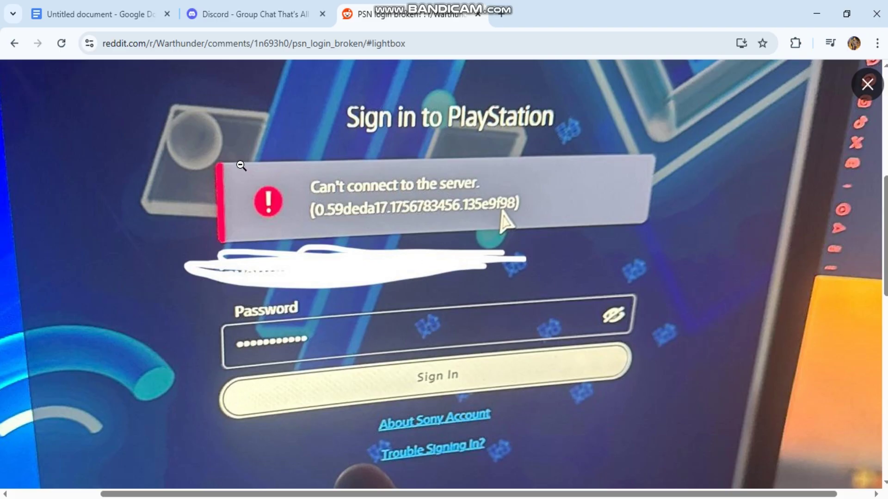
left_click(104, 11)
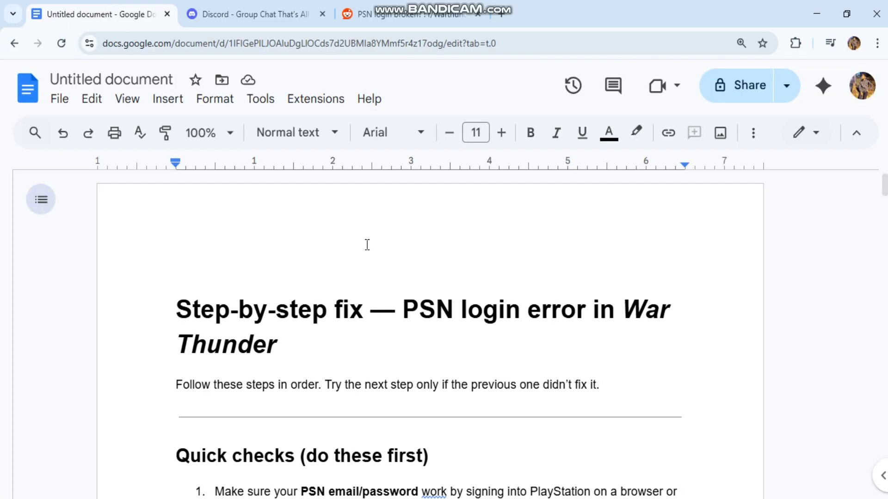
scroll(367, 245, "down", 3)
scroll(560, 240, "up", 1)
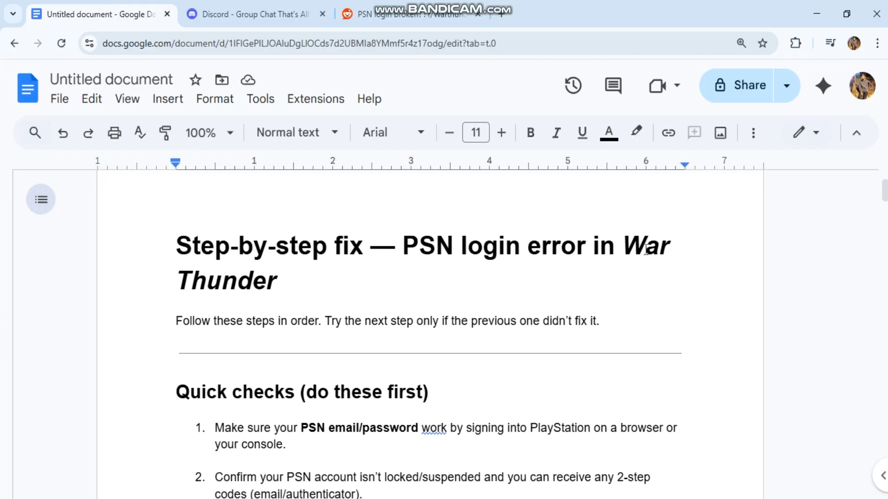
left_click(631, 258)
key("shift+Down")
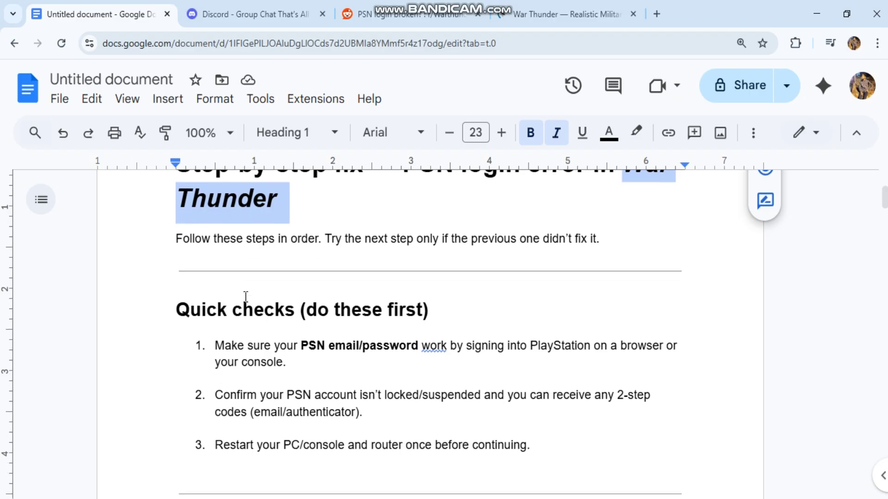
scroll(245, 296, "down", 3)
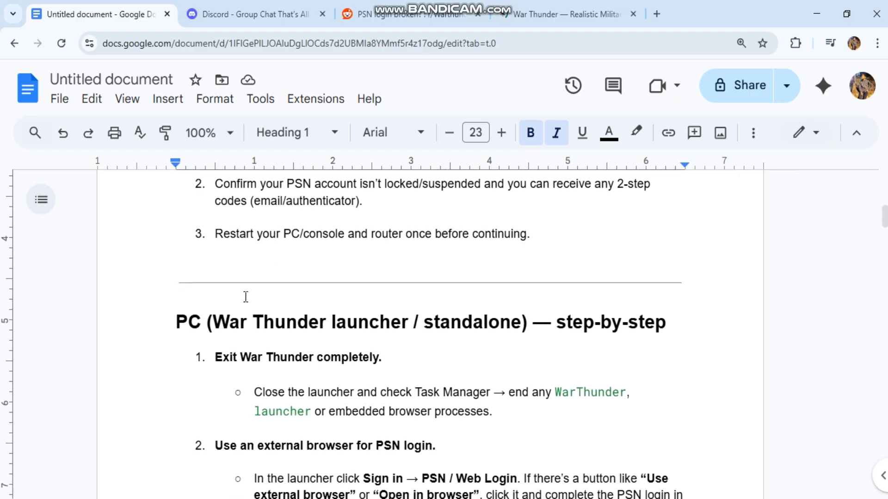
scroll(245, 297, "down", 1)
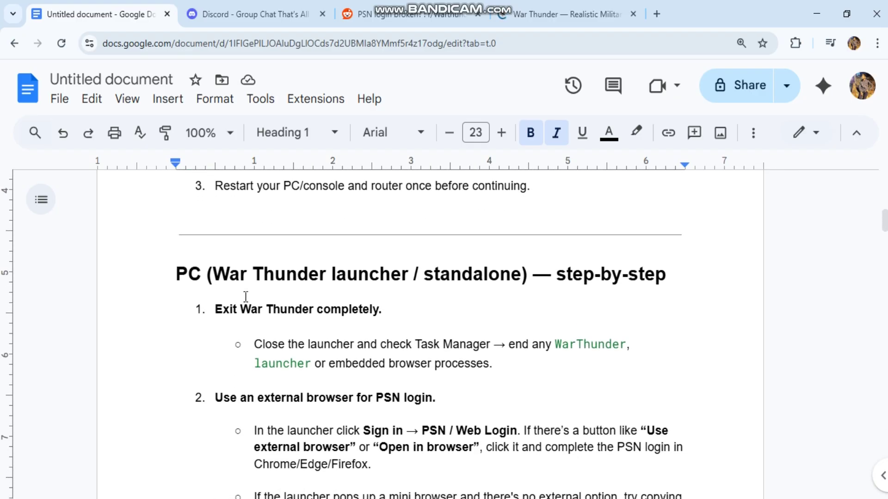
Look at the War Thunder website's Media menu, then return to the Docs guide
left_click(557, 1)
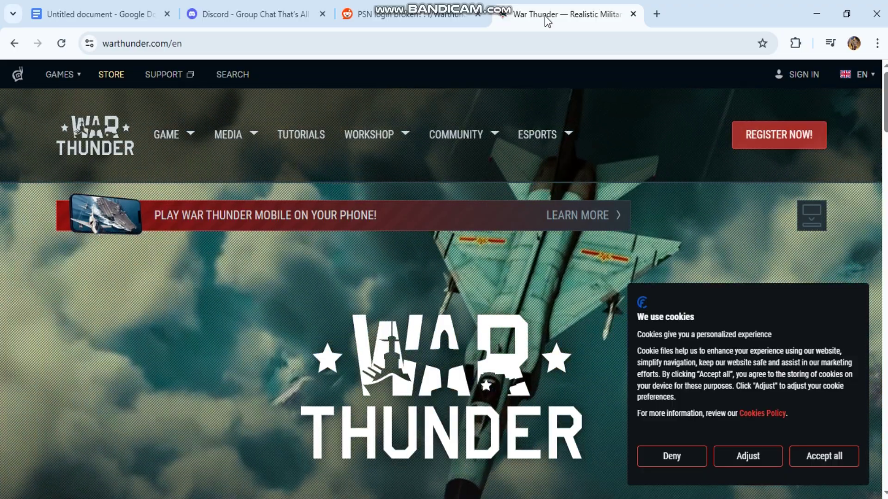
left_click(254, 134)
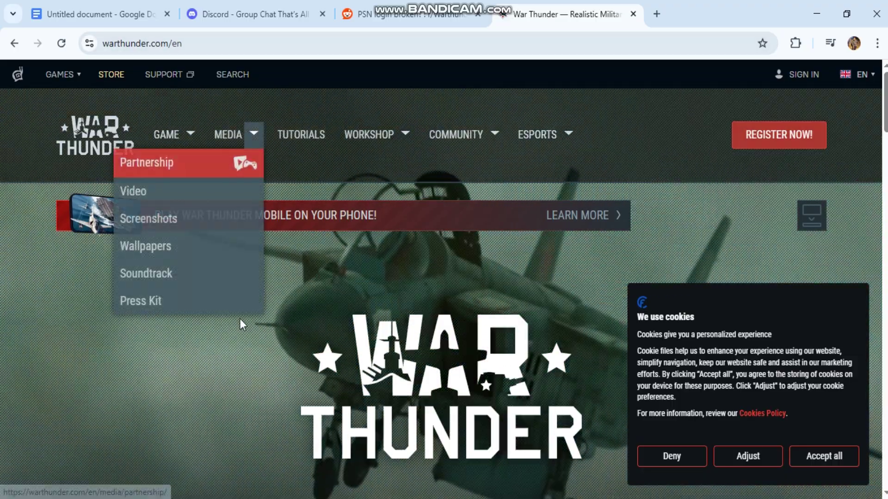
left_click(153, 9)
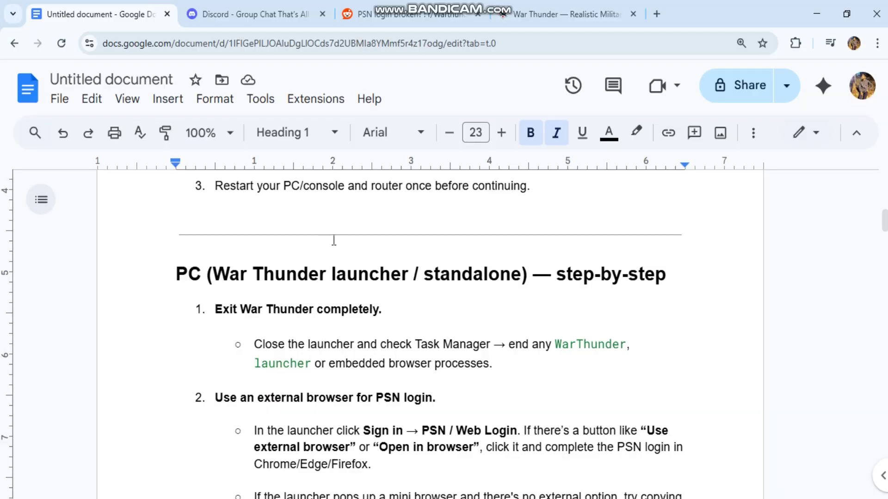
Highlight the Chrome/Edge/Firefox browser list and the paste-the-popup-URL instruction in the PC steps
scroll(334, 240, "down", 2)
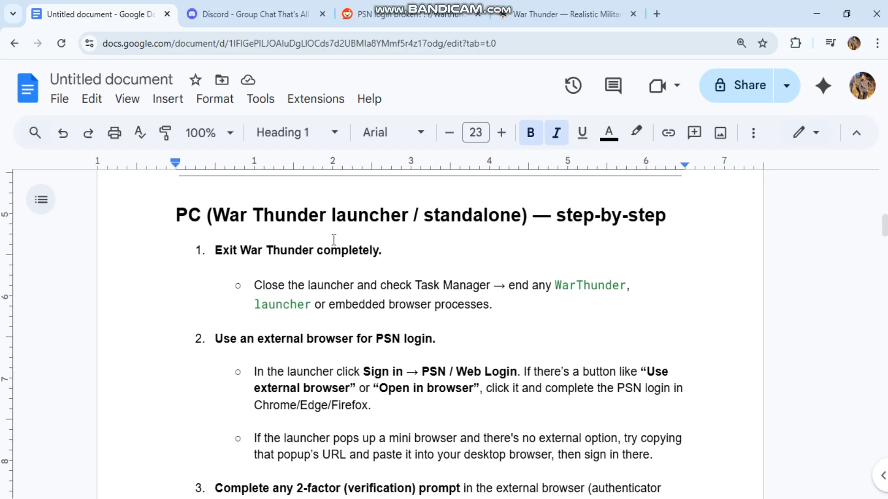
scroll(334, 240, "down", 2)
scroll(334, 240, "up", 2)
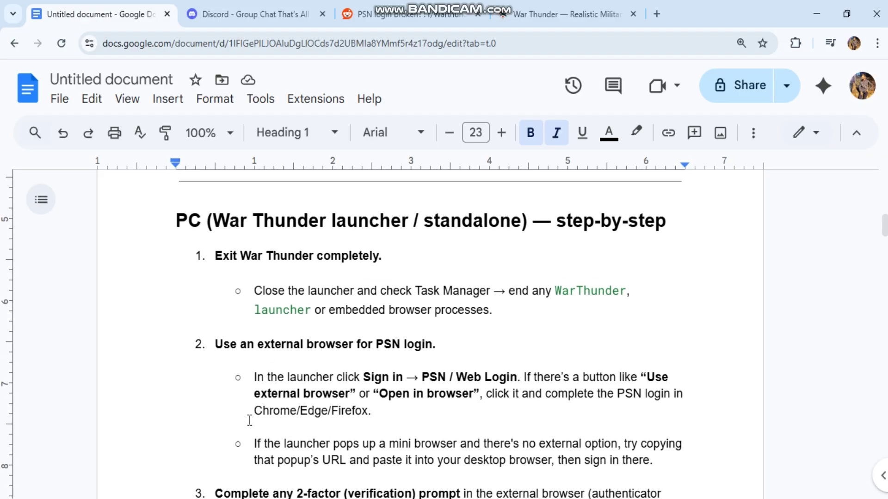
left_click_drag(254, 410, 383, 408)
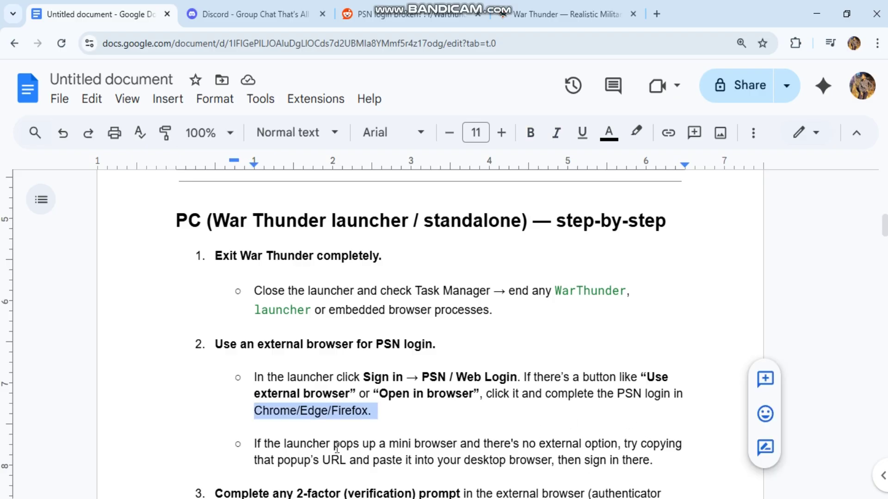
left_click_drag(323, 459, 658, 462)
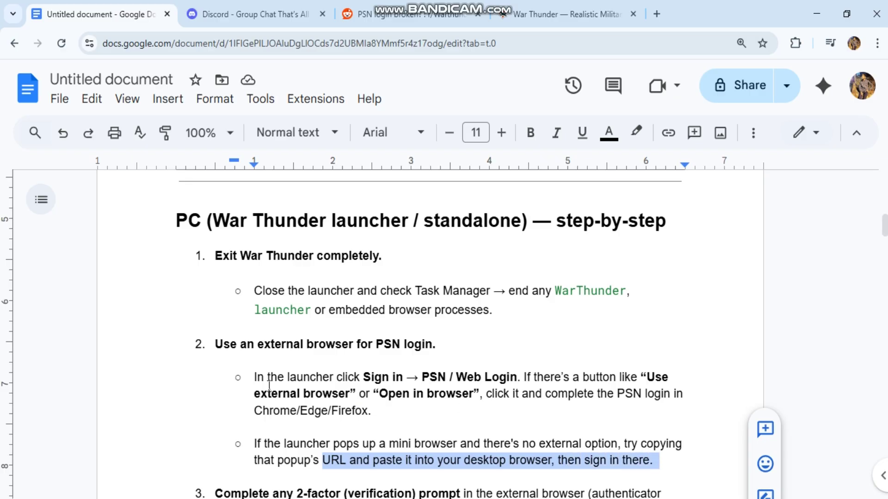
left_click_drag(215, 345, 452, 345)
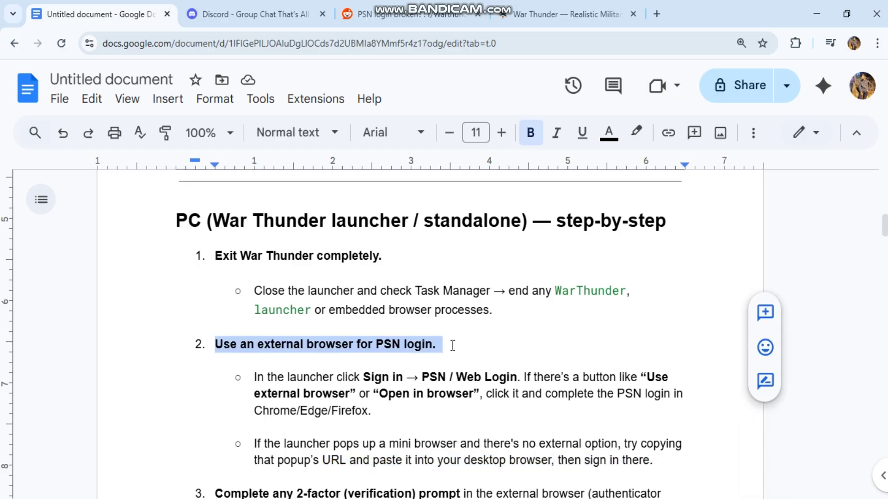
Highlight 'Then repeat step 2' and select the ipconfig /flushdns command line
scroll(453, 345, "down", 2)
scroll(453, 346, "down", 5)
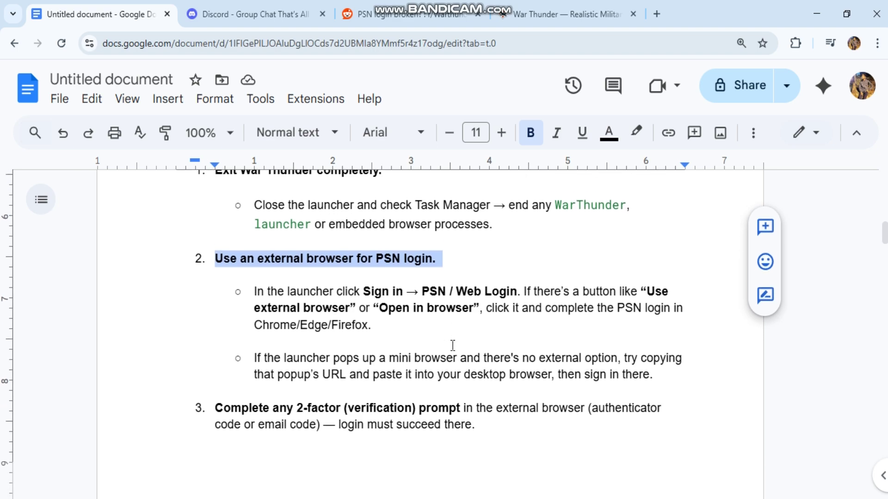
scroll(453, 345, "down", 1)
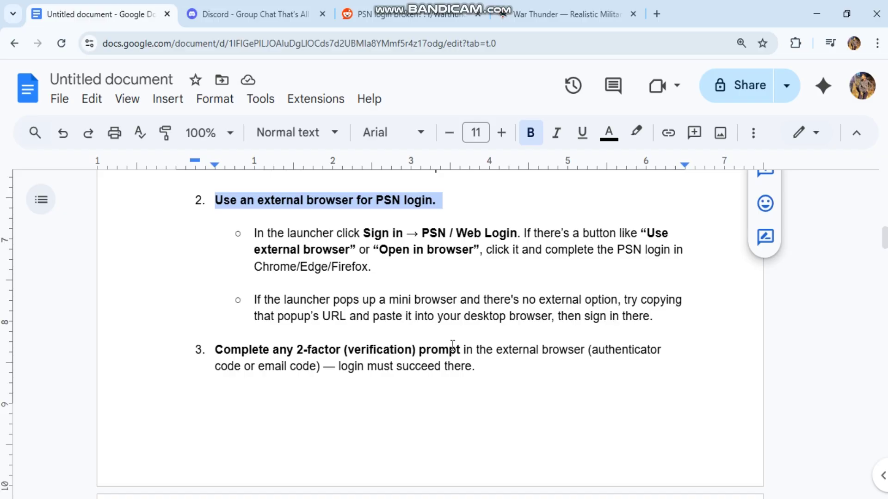
scroll(453, 346, "down", 5)
scroll(453, 346, "up", 1)
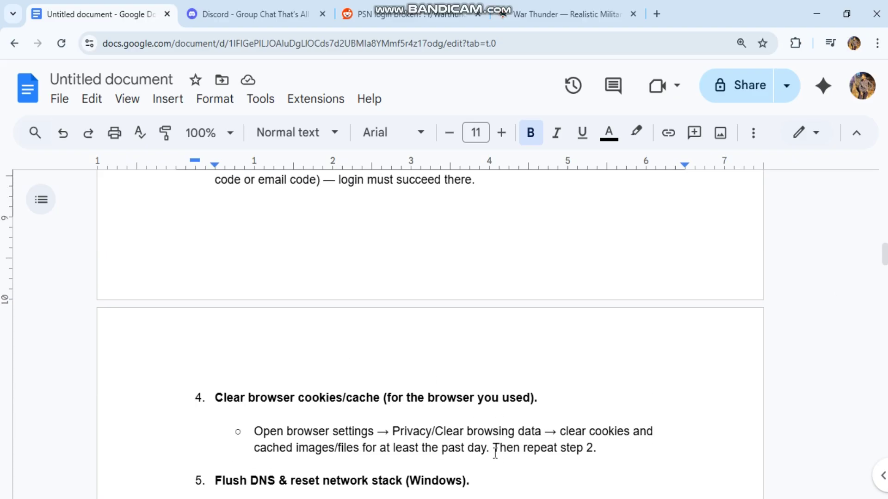
left_click_drag(493, 449, 592, 456)
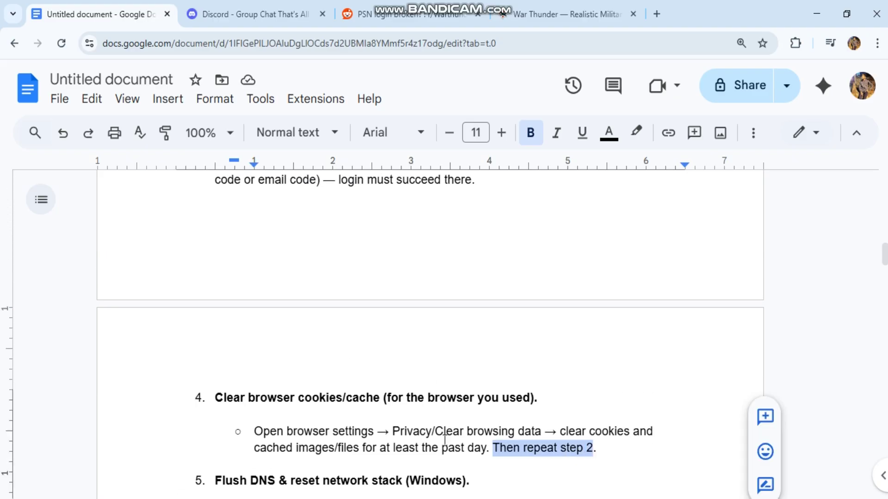
scroll(445, 439, "down", 5)
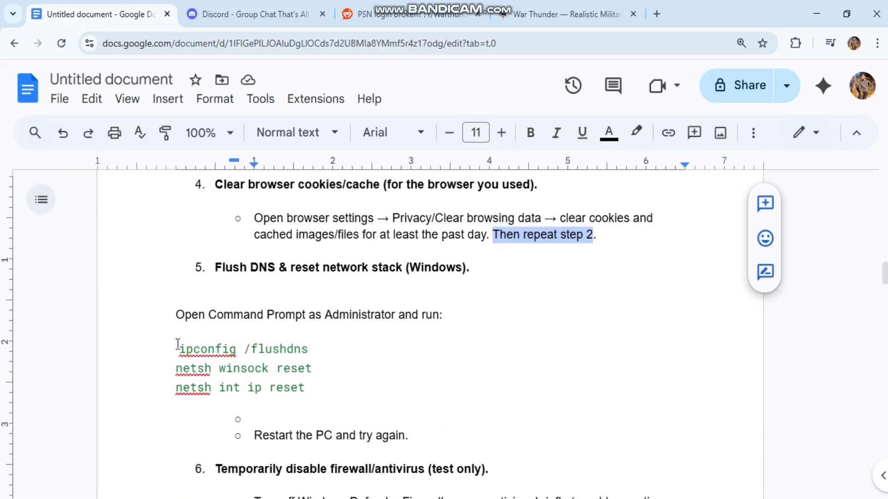
triple_click(309, 350)
key("ctrl+c")
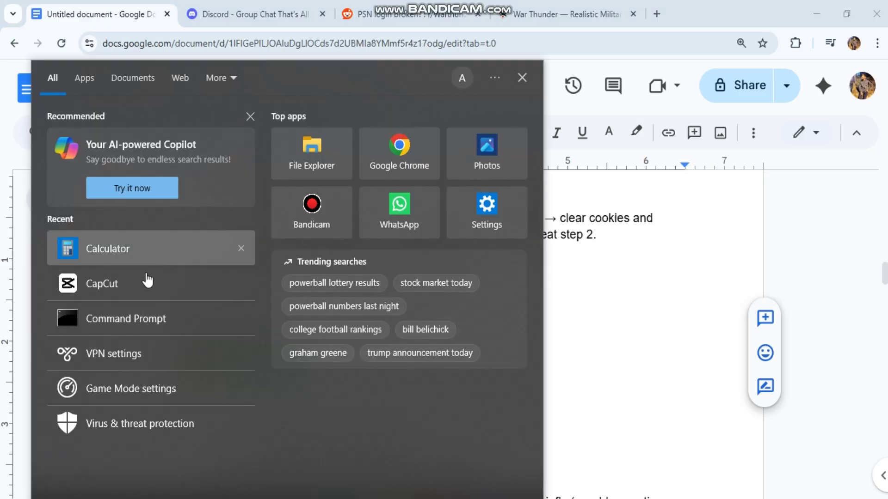
Paste and run ipconfig /flushdns in Command Prompt to flush the DNS cache
left_click(124, 322)
key("ctrl+v")
key("Return")
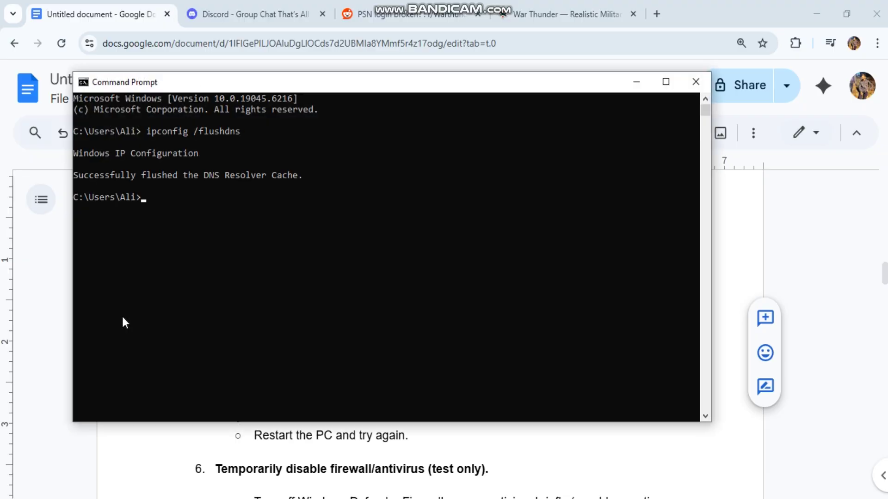
Minimize Command Prompt, bring the guide's firewall step into view, and open Windows Search
left_click(637, 83)
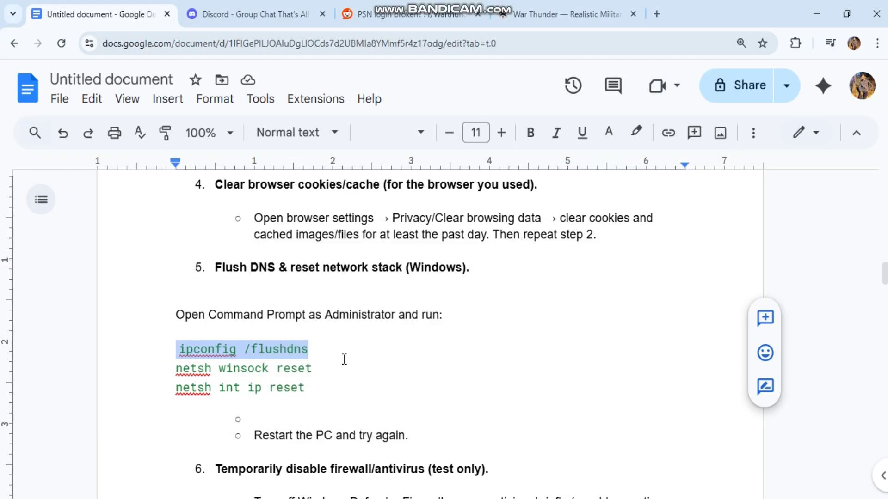
scroll(344, 359, "down", 3)
scroll(344, 359, "down", 1)
key("super+s")
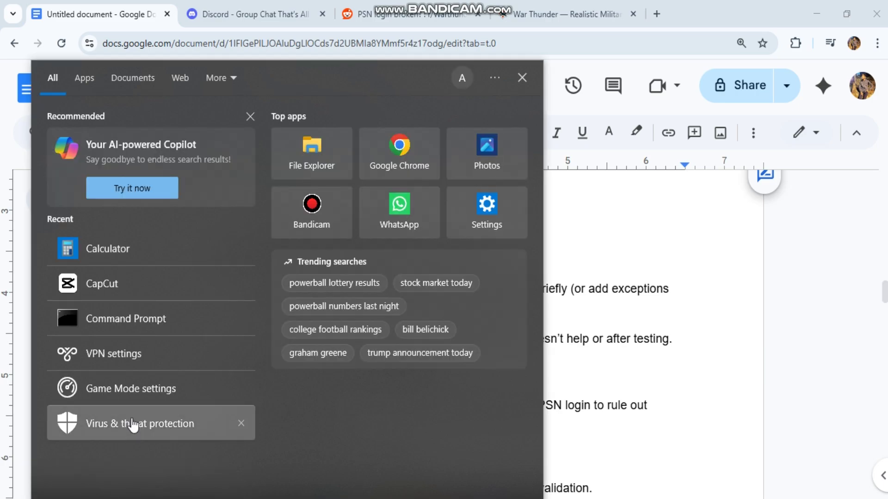
Check in Windows Security that the firewall is on for public and private networks, then minimize it
left_click(133, 424)
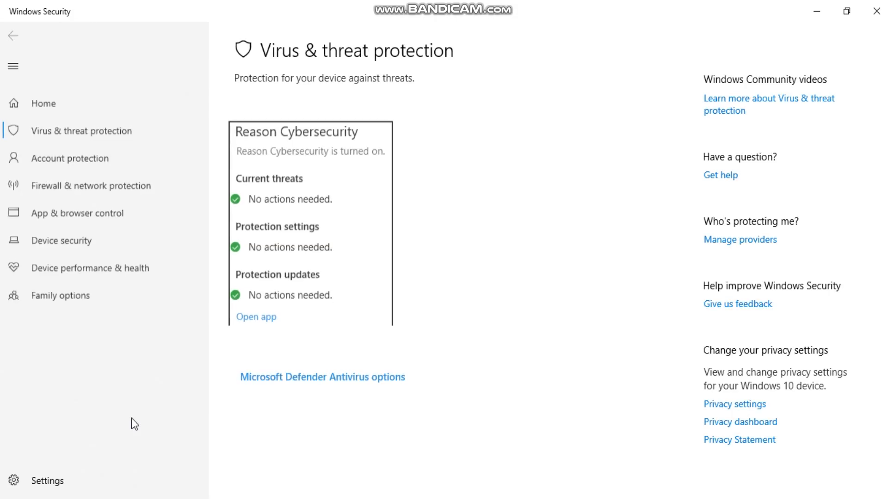
left_click(132, 185)
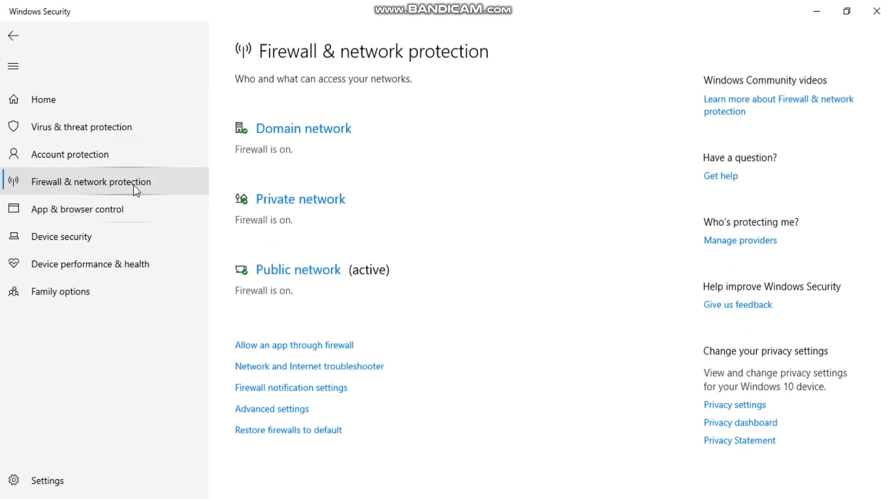
left_click(319, 271)
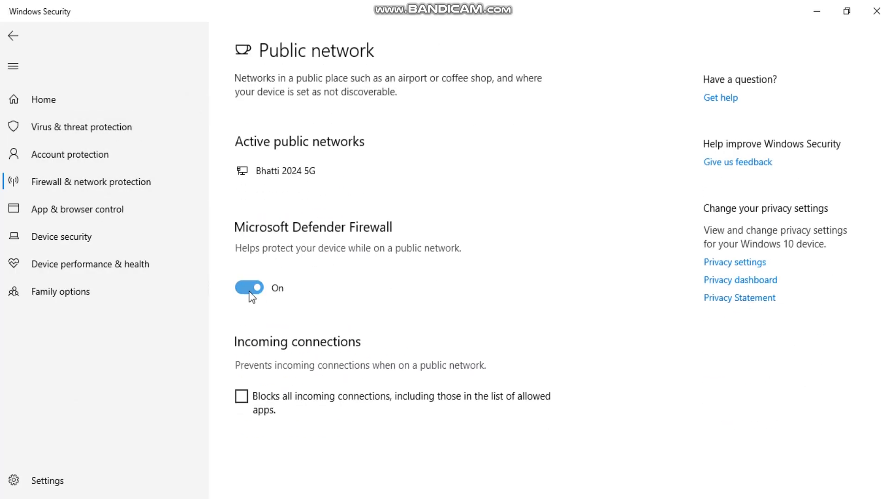
left_click(14, 37)
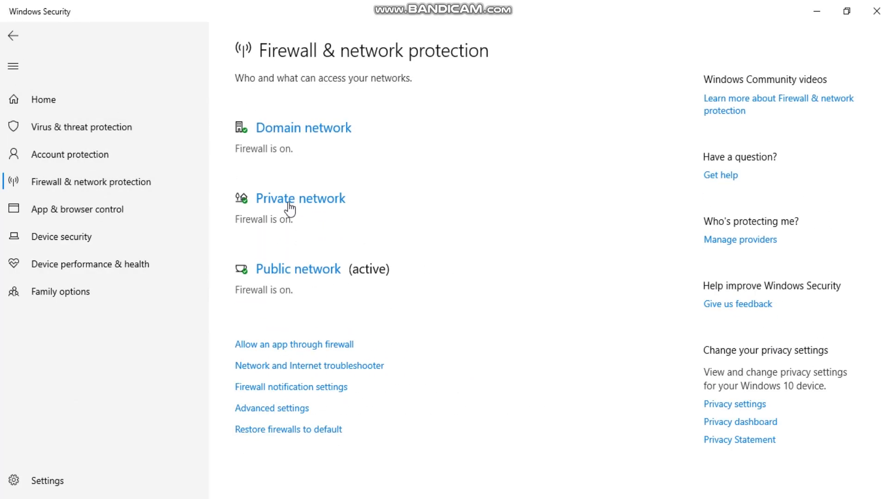
left_click(308, 215)
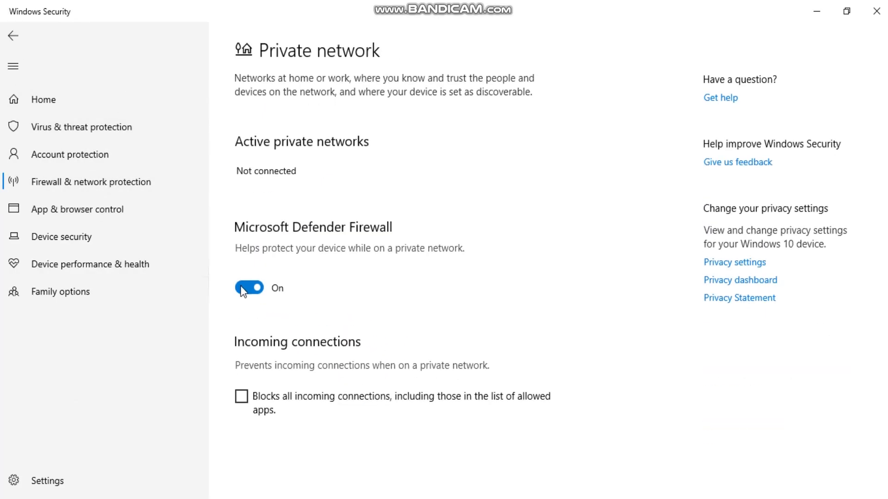
left_click(13, 37)
left_click(827, 10)
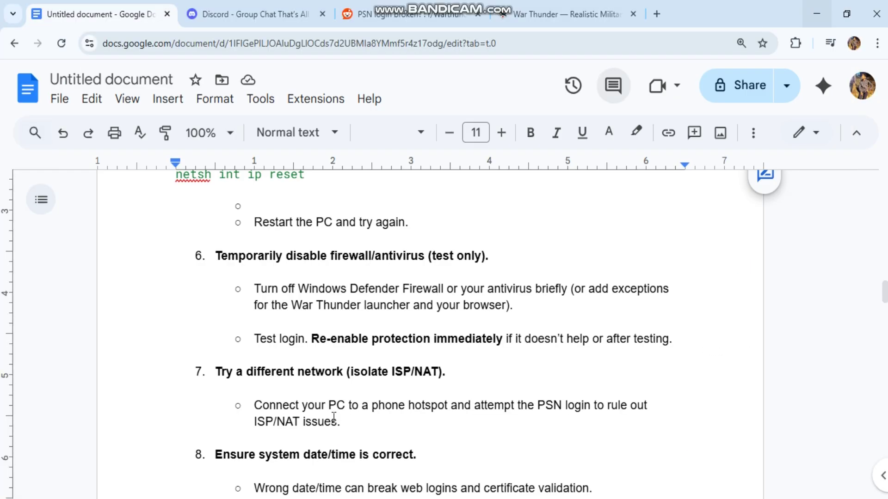
triple_click(477, 370)
left_click(814, 498)
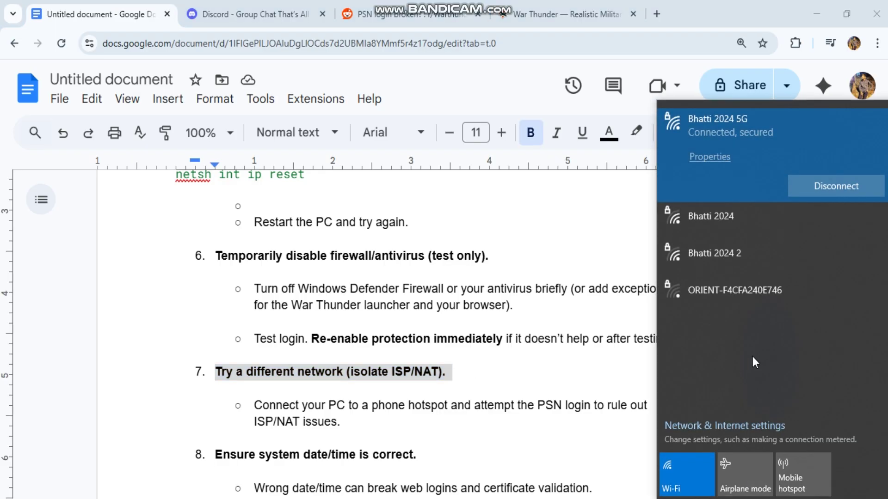
left_click(735, 229)
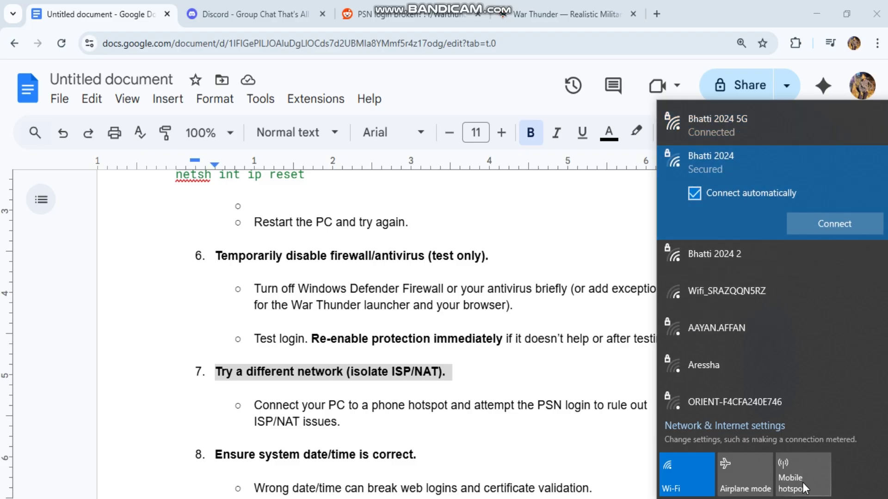
left_click(492, 392)
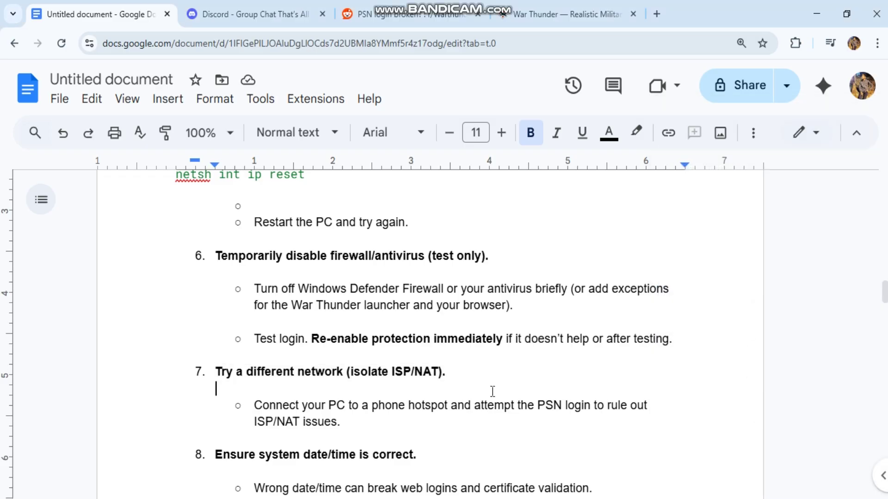
scroll(492, 392, "down", 2)
Highlight step 9's Run as administrator bullet and the keep-OS-and-browser-updated phrase
scroll(493, 392, "down", 3)
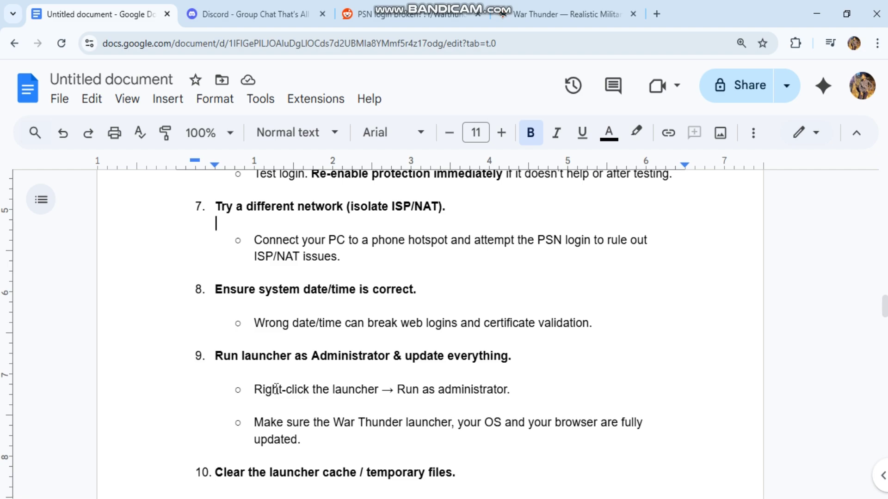
triple_click(508, 390)
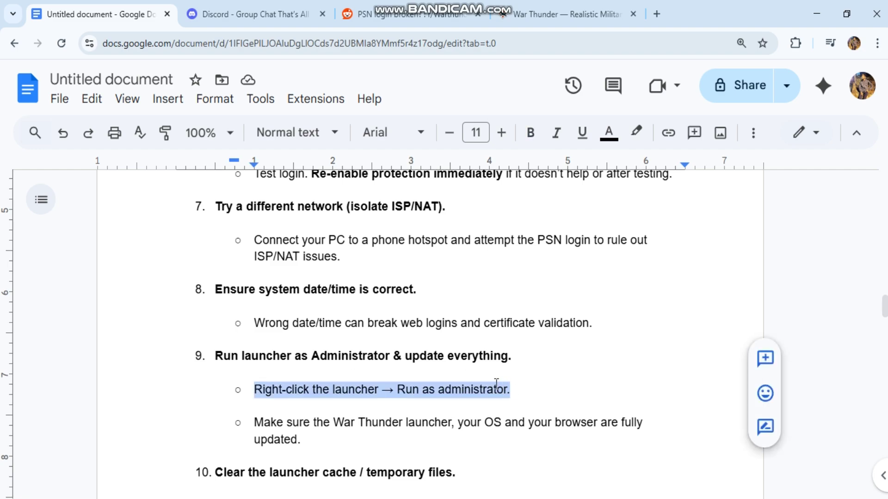
left_click_drag(460, 423, 502, 446)
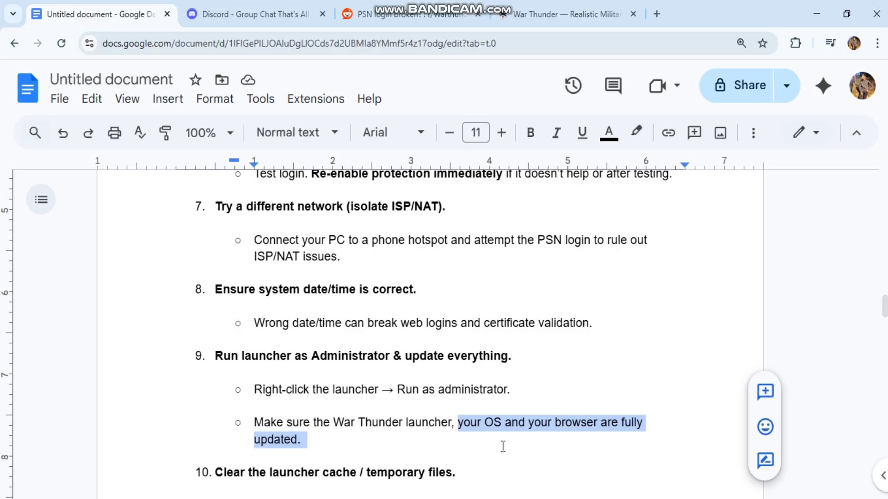
scroll(502, 446, "down", 5)
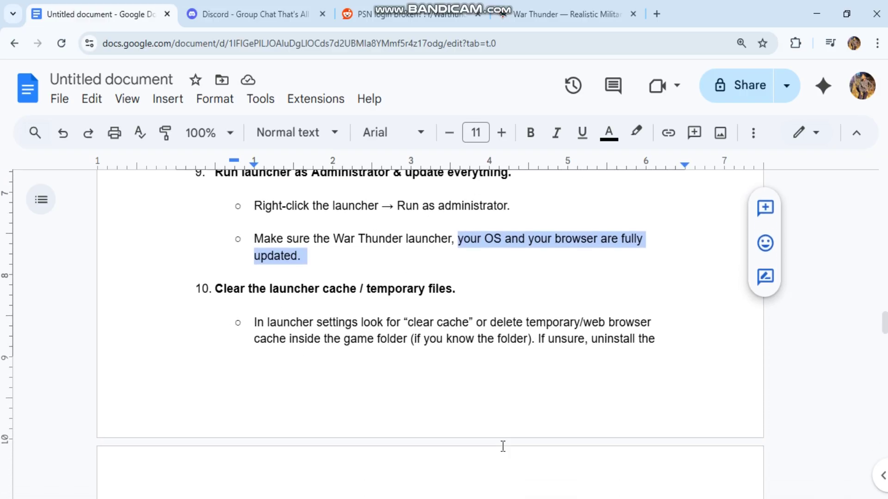
scroll(503, 446, "down", 2)
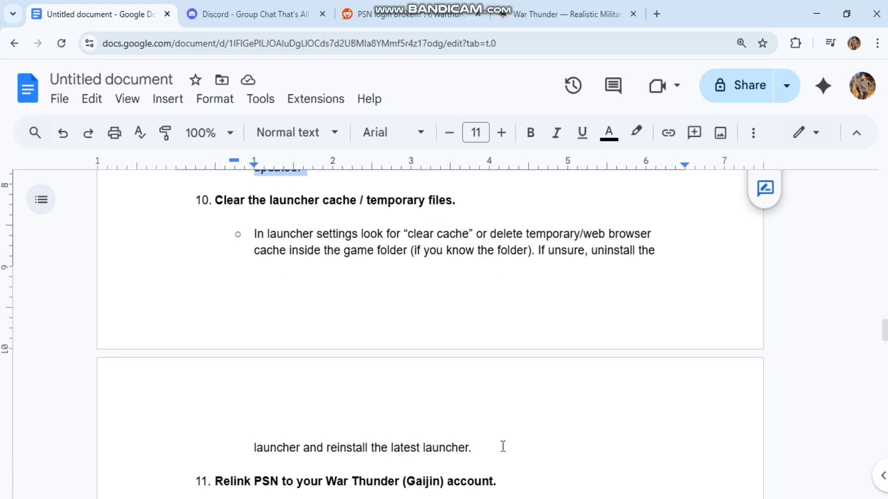
scroll(318, 296, "up", 2)
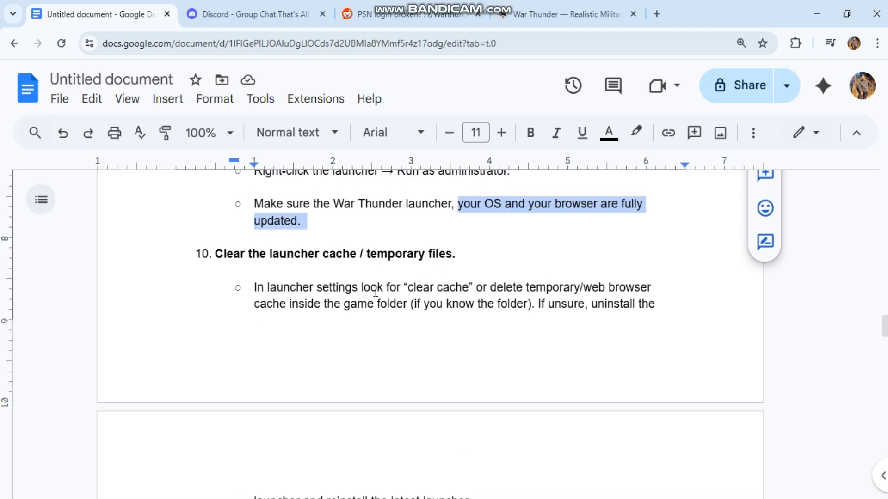
Make 'clear cache' in step 10 bold and highlight the start of the uninstall suggestion
left_click_drag(404, 288, 475, 290)
left_click(530, 134)
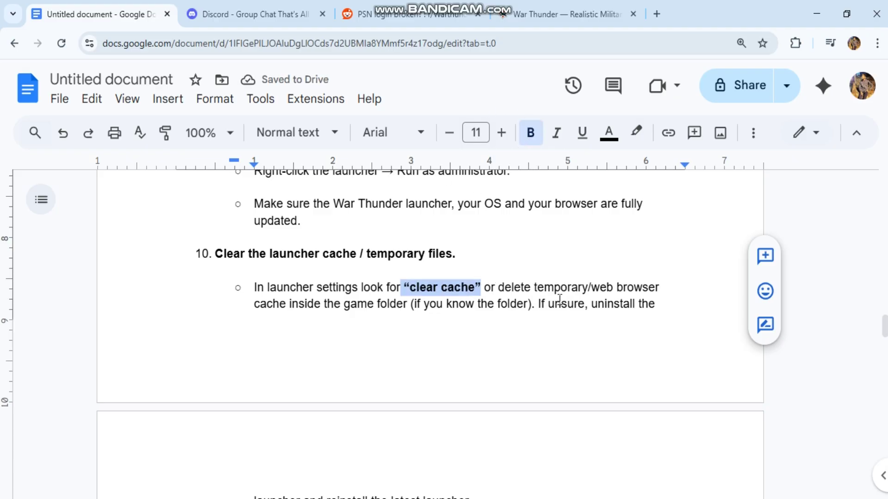
left_click_drag(538, 304, 673, 303)
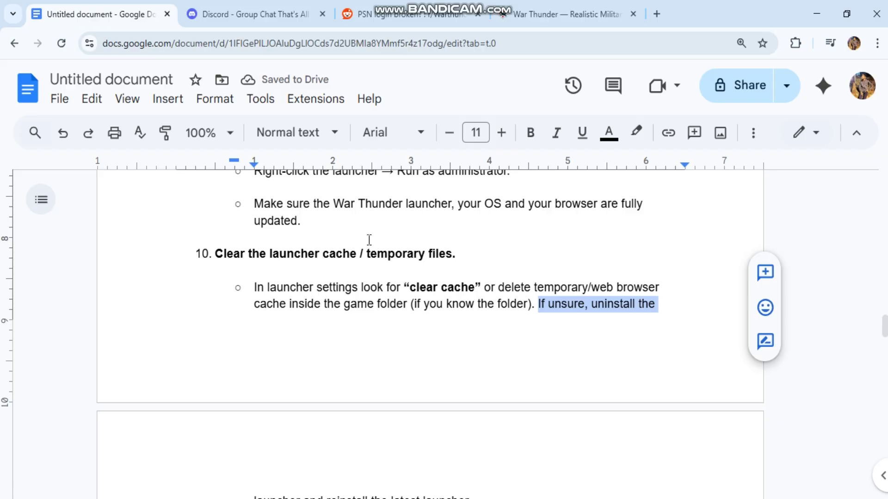
Browse the War Thunder homepage, declining its cookies, then go back to the Google Docs guide
left_click(564, 2)
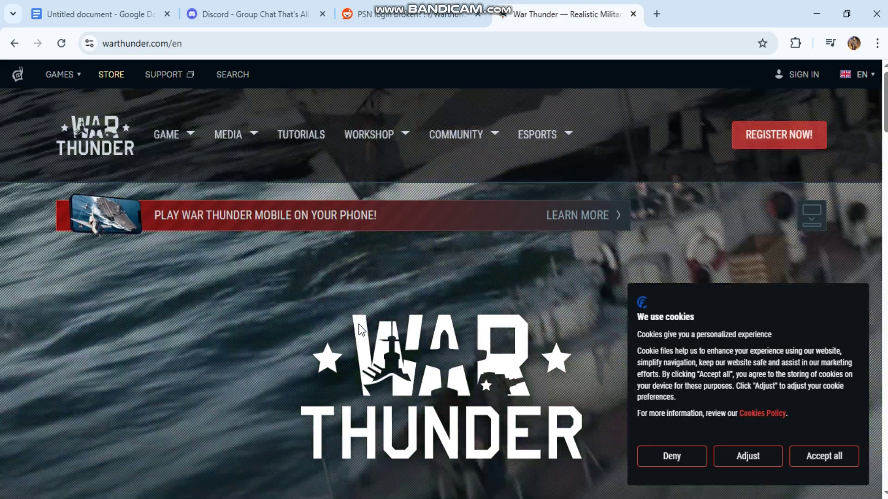
scroll(359, 329, "down", 5)
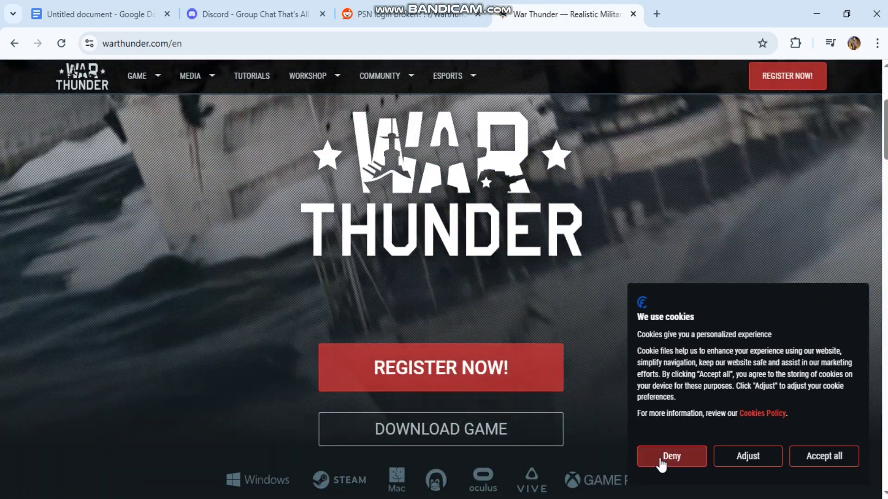
left_click(664, 464)
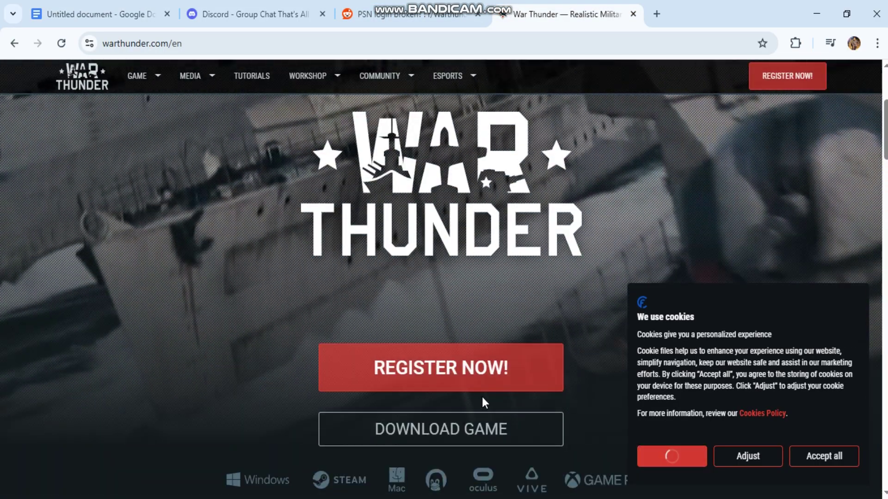
scroll(482, 399, "down", 9)
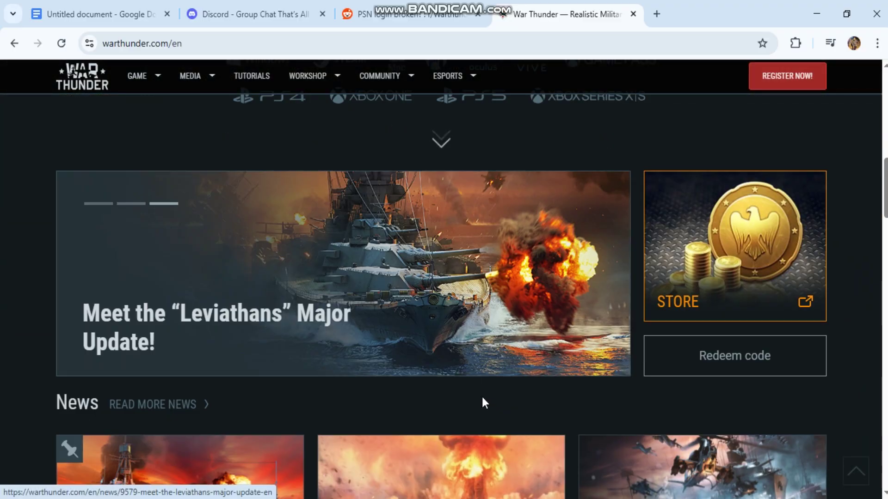
scroll(482, 402, "down", 5)
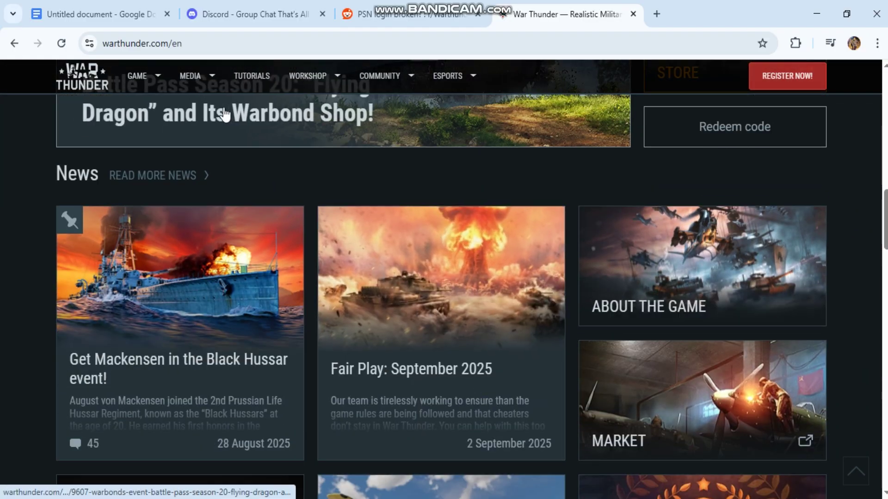
scroll(224, 114, "up", 20)
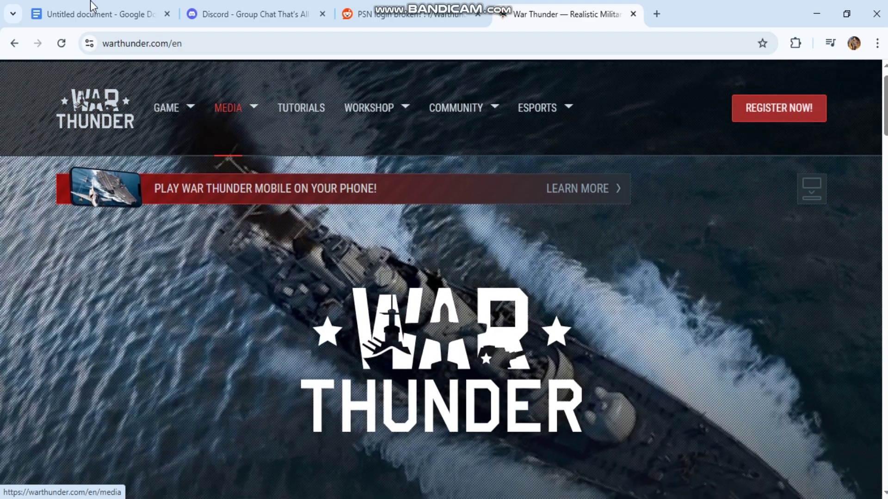
left_click(90, 1)
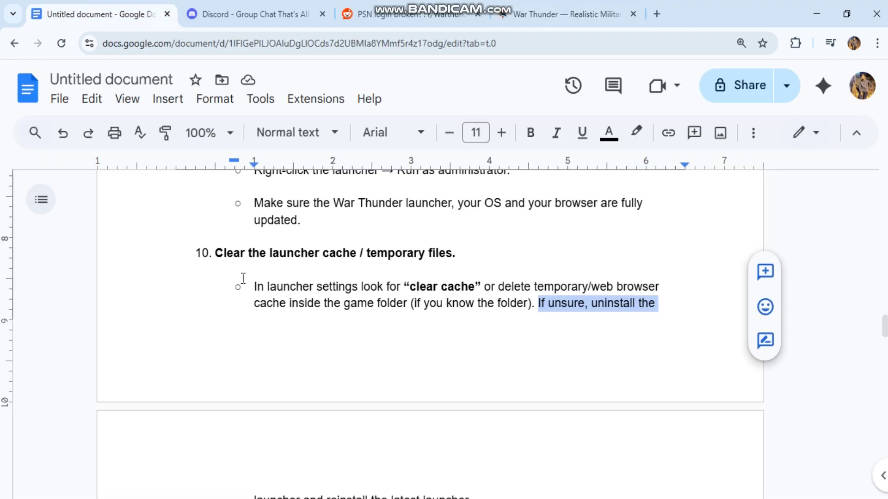
scroll(242, 278, "down", 5)
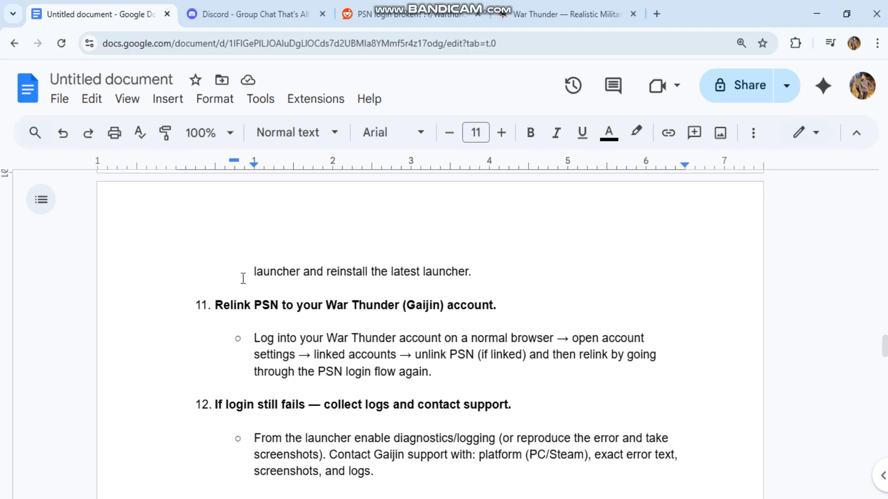
scroll(242, 277, "down", 1)
scroll(242, 278, "down", 1)
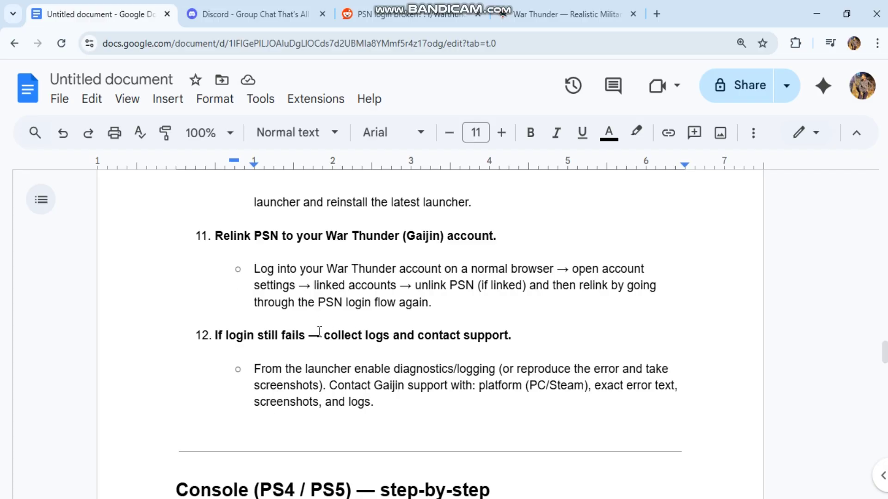
scroll(384, 340, "down", 4)
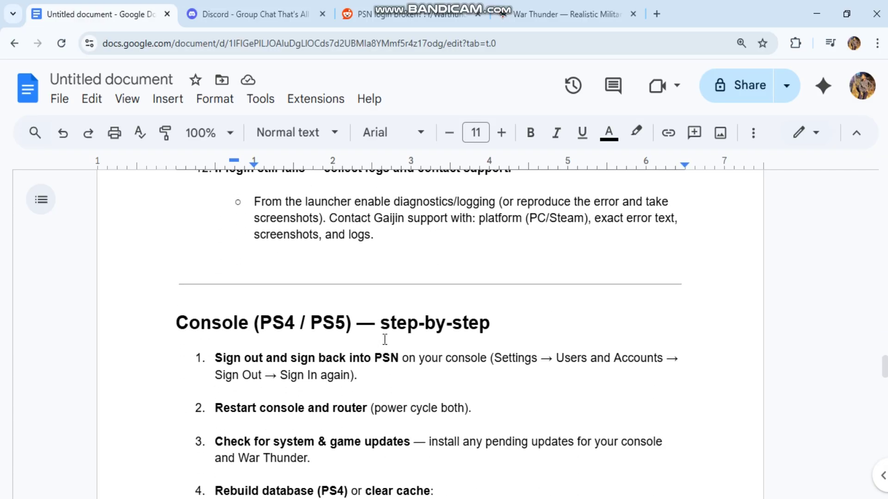
scroll(385, 340, "down", 2)
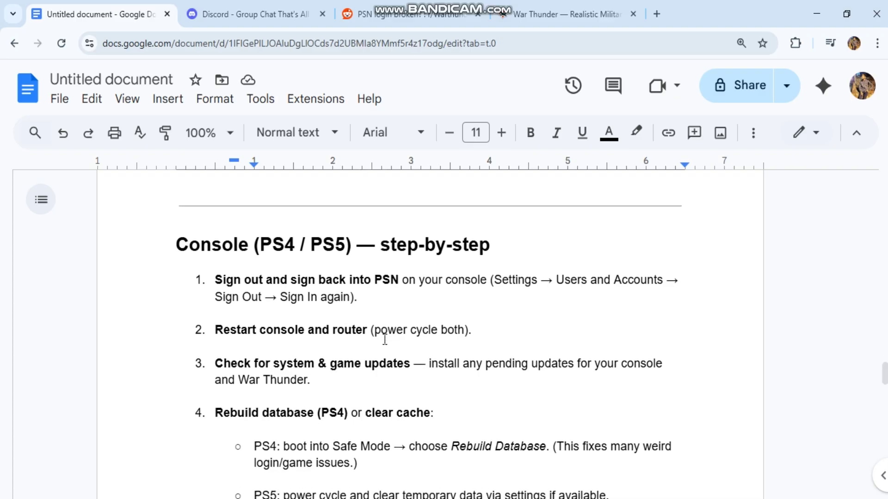
scroll(384, 339, "down", 1)
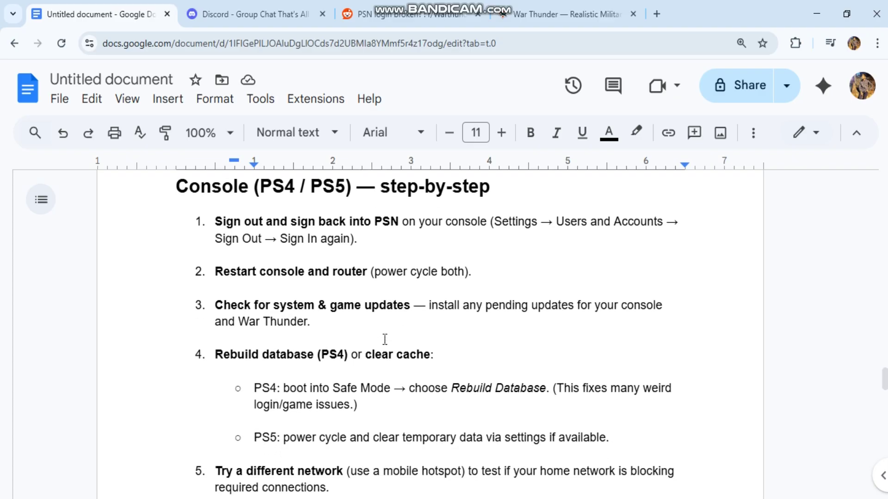
scroll(385, 339, "down", 3)
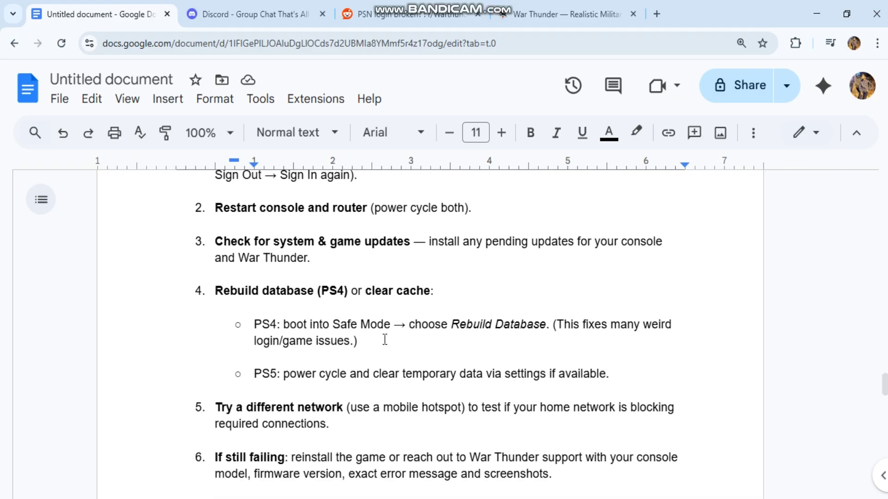
scroll(385, 339, "up", 2)
scroll(384, 339, "down", 6)
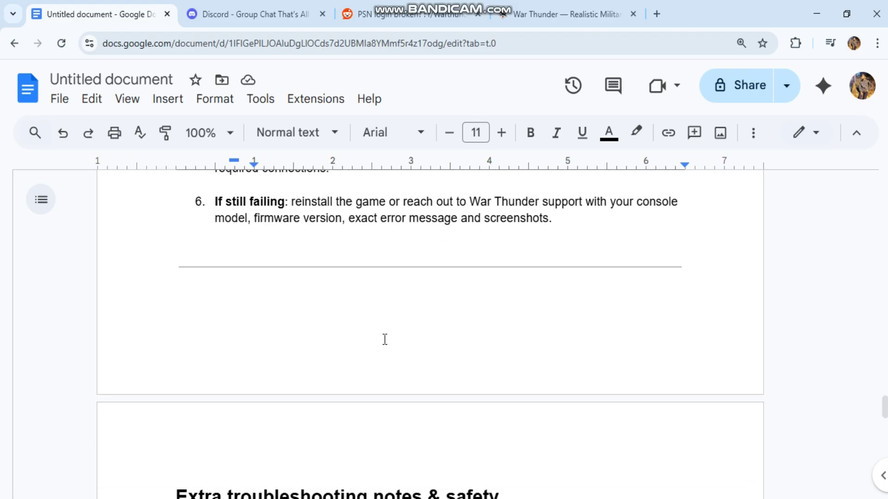
scroll(384, 339, "up", 7)
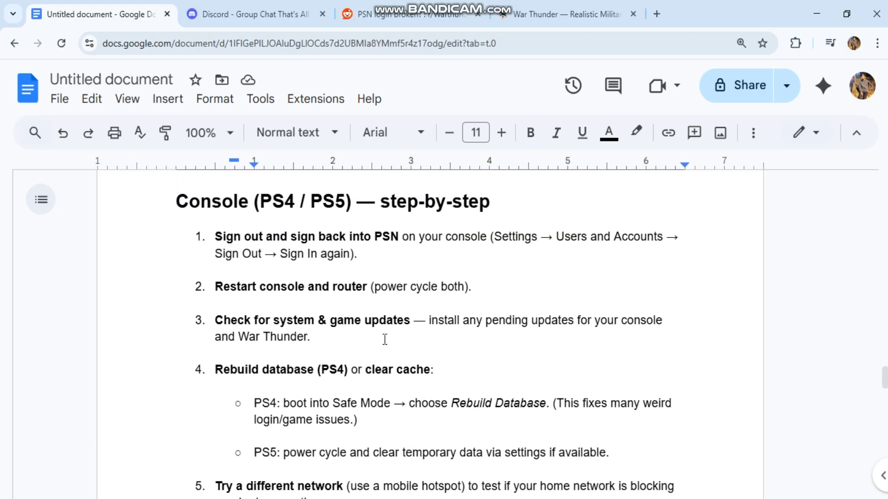
scroll(385, 340, "up", 1)
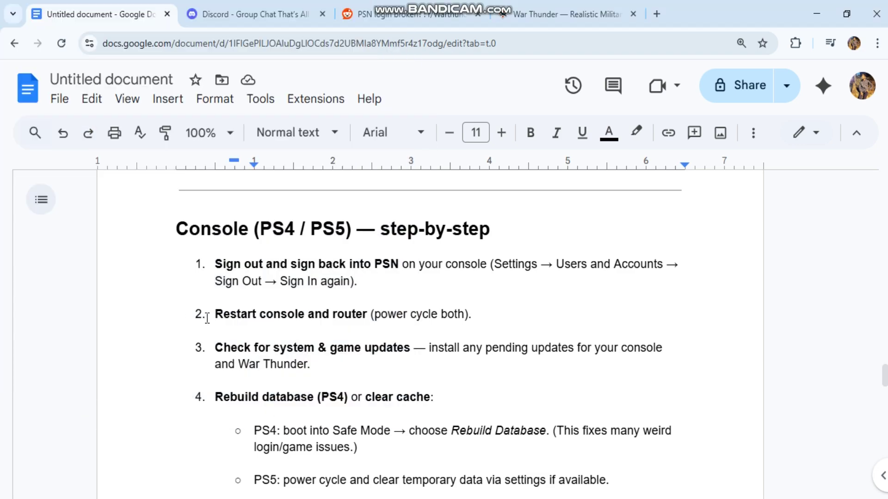
Select console steps 2 and 4, read through to step 6, then restore the Bandicam recorder window
triple_click(516, 323)
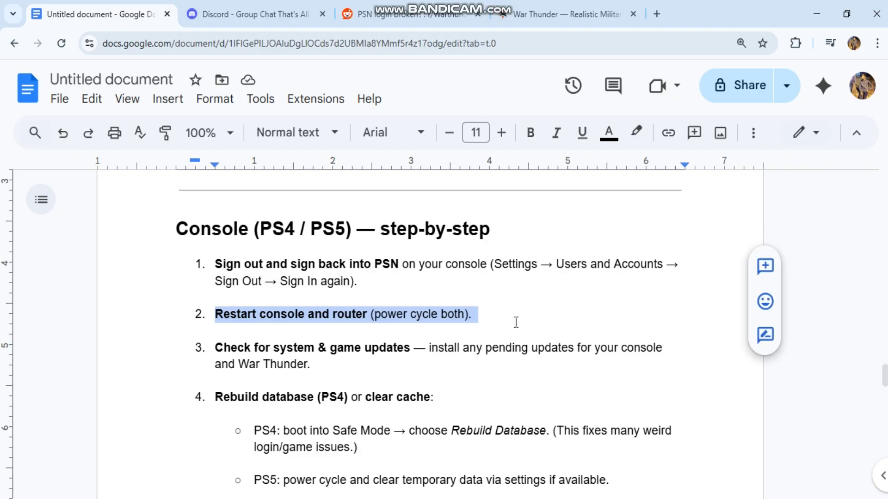
scroll(516, 322, "down", 2)
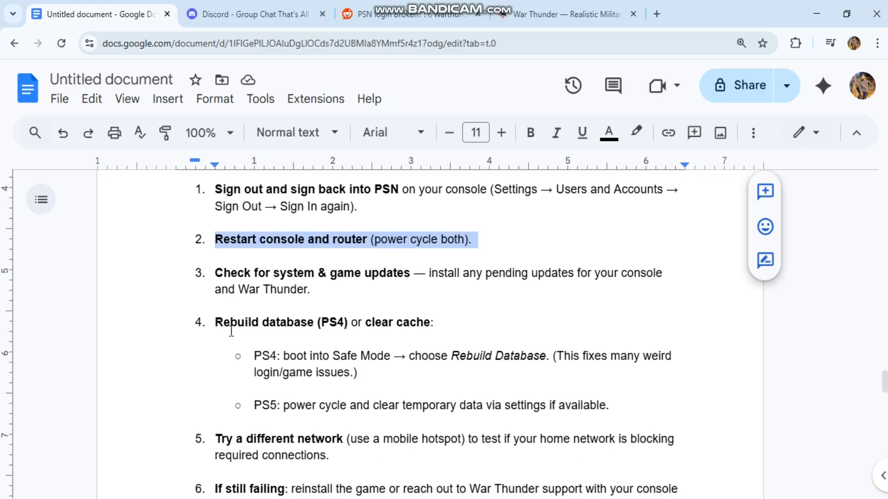
left_click_drag(218, 321, 461, 334)
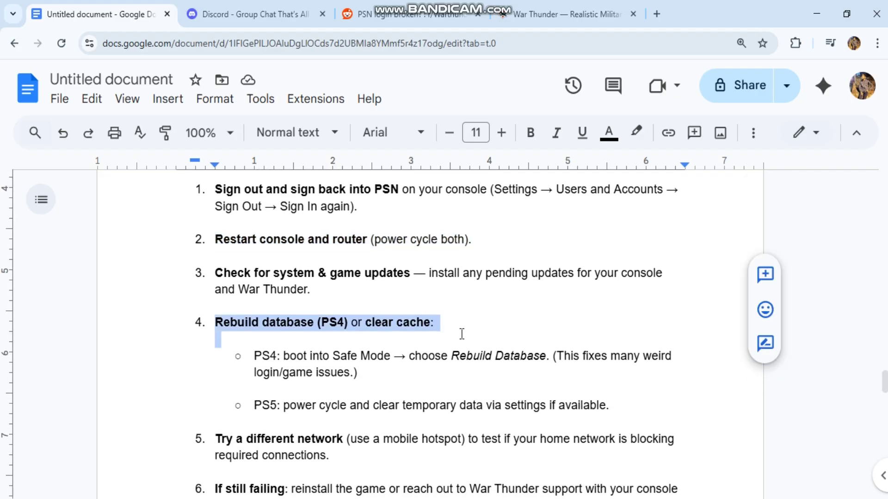
scroll(462, 334, "down", 5)
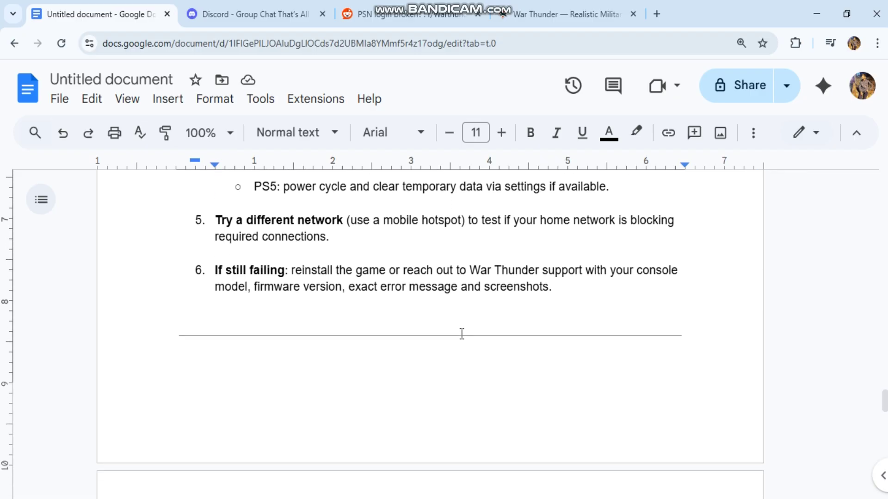
scroll(462, 334, "down", 8)
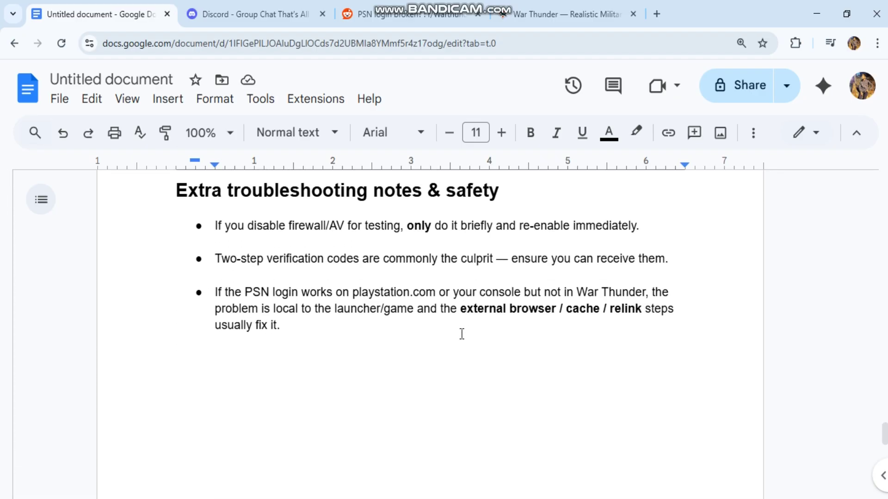
scroll(461, 334, "down", 4)
scroll(461, 333, "up", 9)
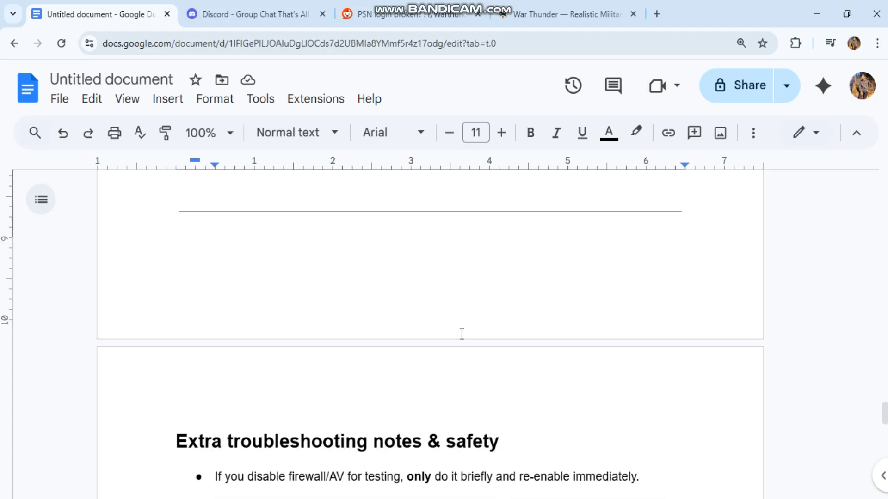
scroll(461, 334, "up", 6)
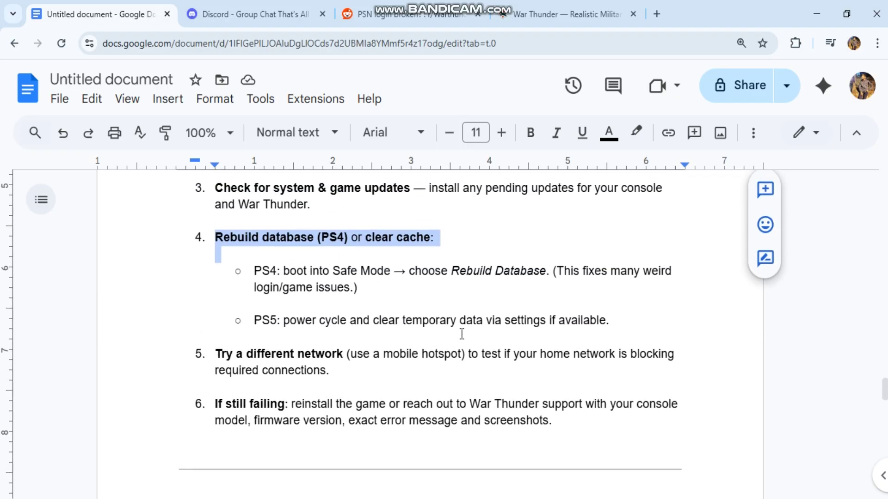
mouse_move(459, 498)
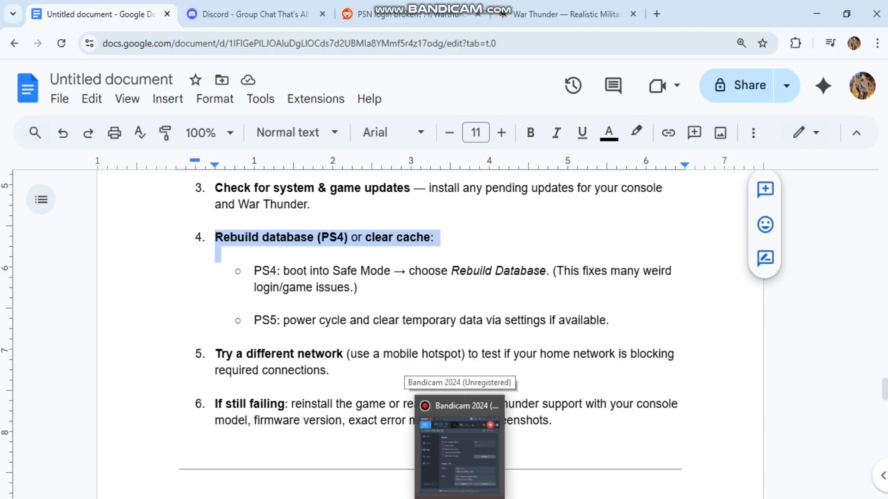
left_click(459, 444)
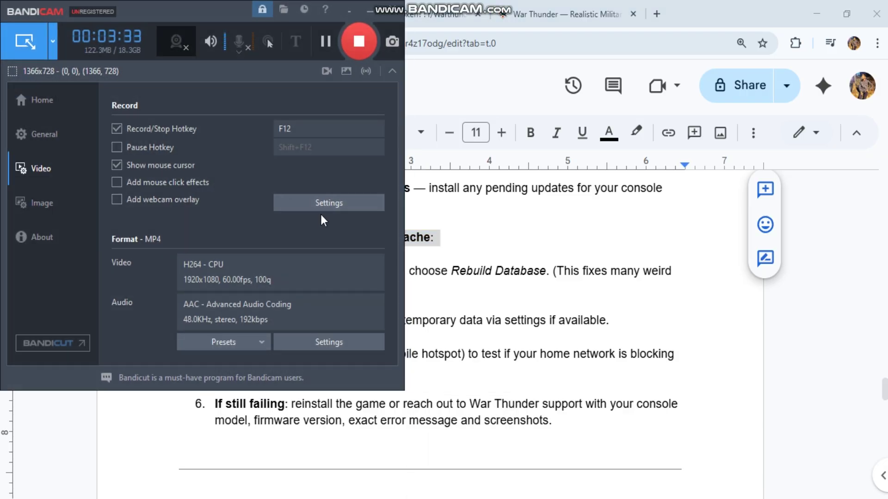